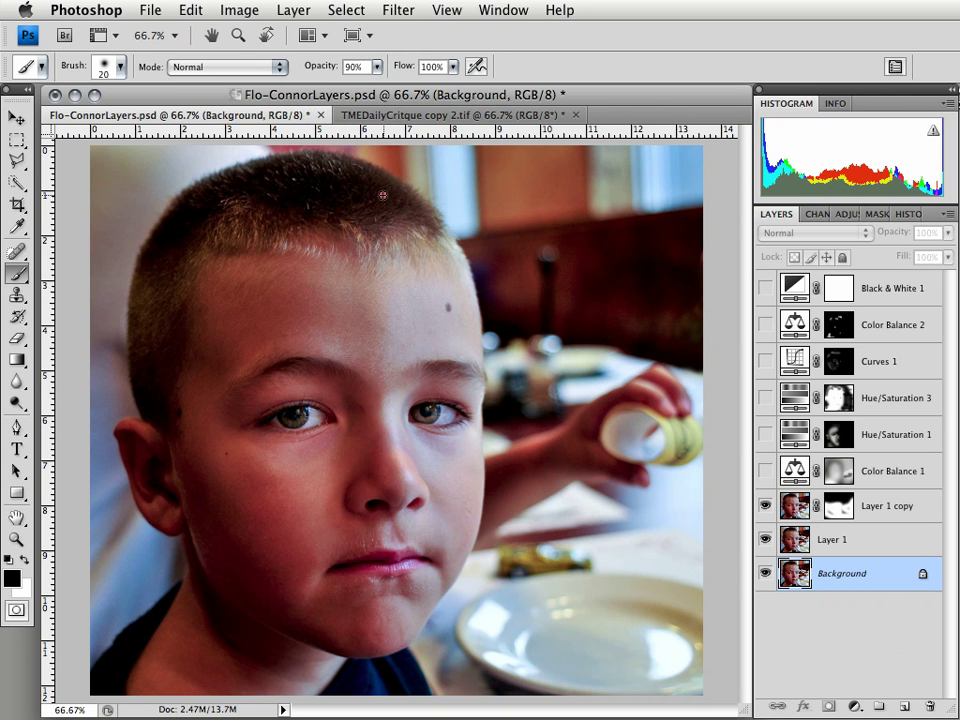
pyautogui.moveTo(383, 195)
pyautogui.mouseDown()
pyautogui.moveTo(157, 297)
pyautogui.moveTo(376, 675)
pyautogui.moveTo(491, 385)
pyautogui.moveTo(381, 197)
pyautogui.mouseUp()
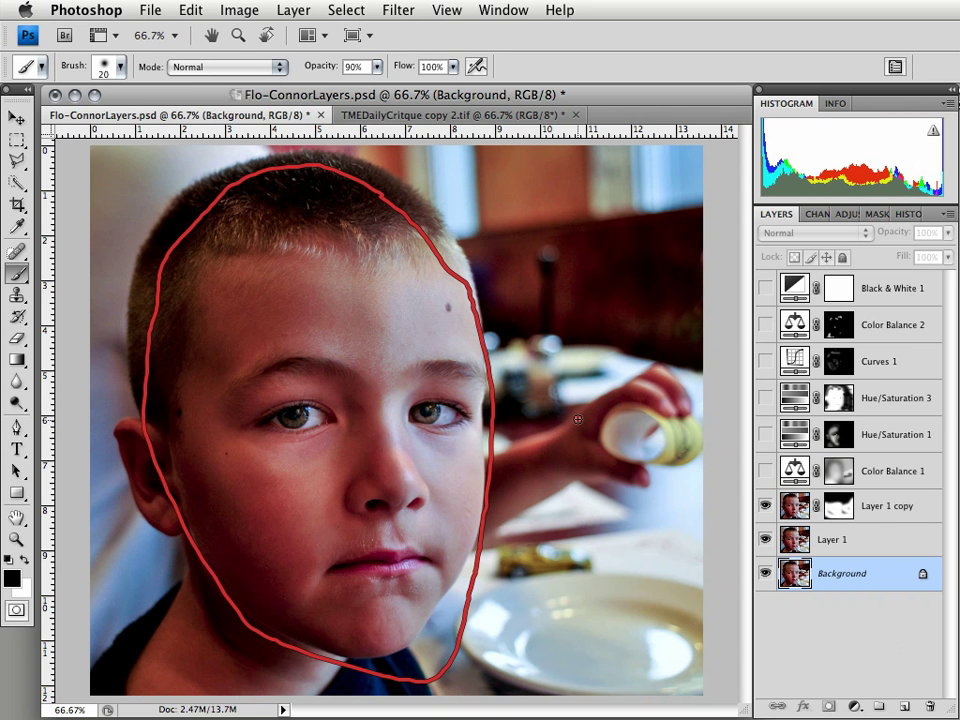
pyautogui.moveTo(577, 417)
pyautogui.mouseDown()
pyautogui.moveTo(633, 378)
pyautogui.moveTo(697, 412)
pyautogui.mouseUp()
pyautogui.press('Escape')
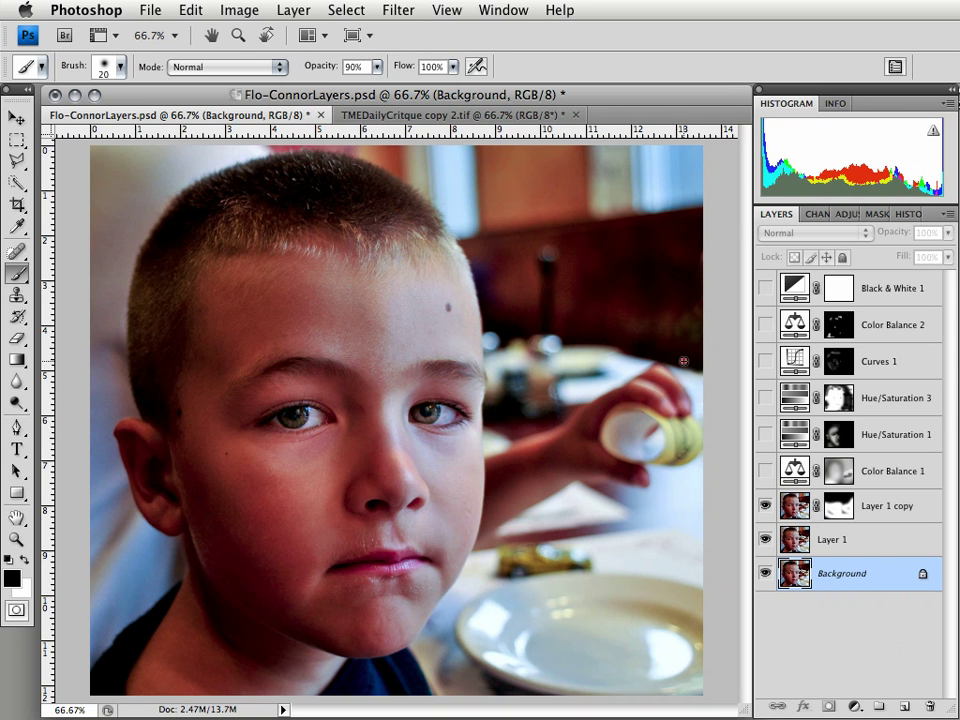
pyautogui.moveTo(673, 401)
pyautogui.mouseDown()
pyautogui.moveTo(619, 397)
pyautogui.moveTo(603, 459)
pyautogui.mouseUp()
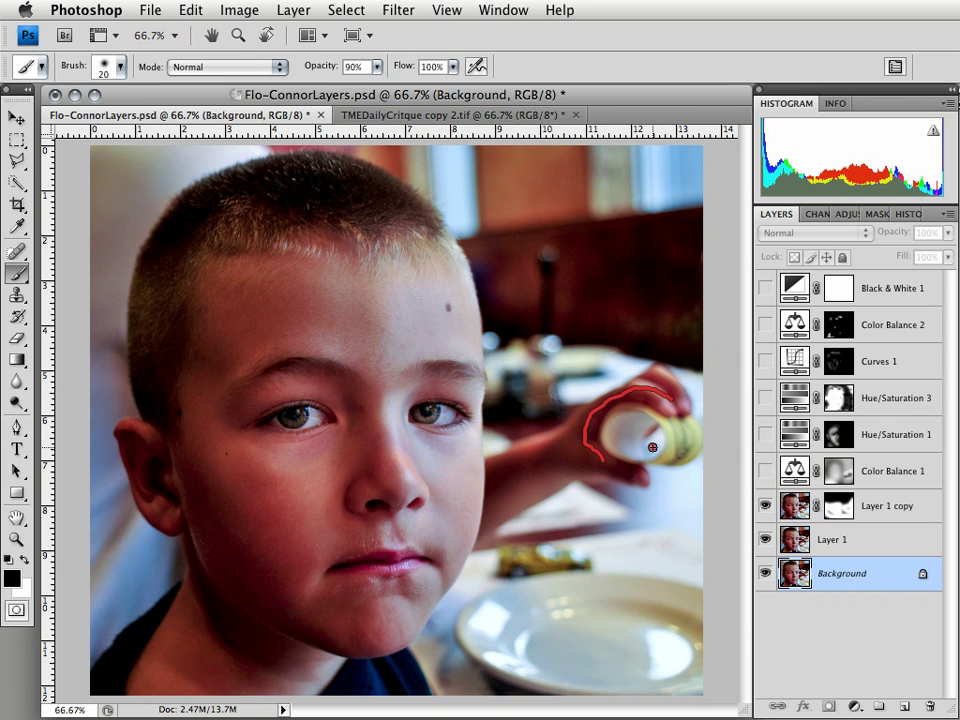
pyautogui.moveTo(661, 426)
pyautogui.mouseDown()
pyautogui.moveTo(624, 453)
pyautogui.moveTo(664, 441)
pyautogui.mouseUp()
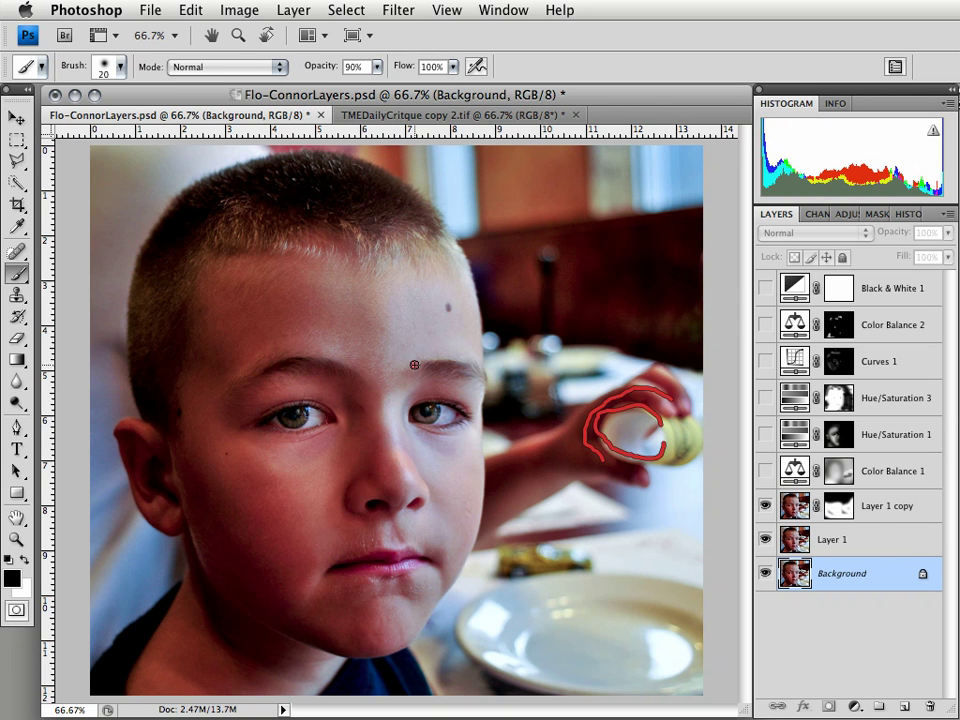
pyautogui.click(342, 224)
pyautogui.moveTo(343, 229); pyautogui.dragTo(254, 530)
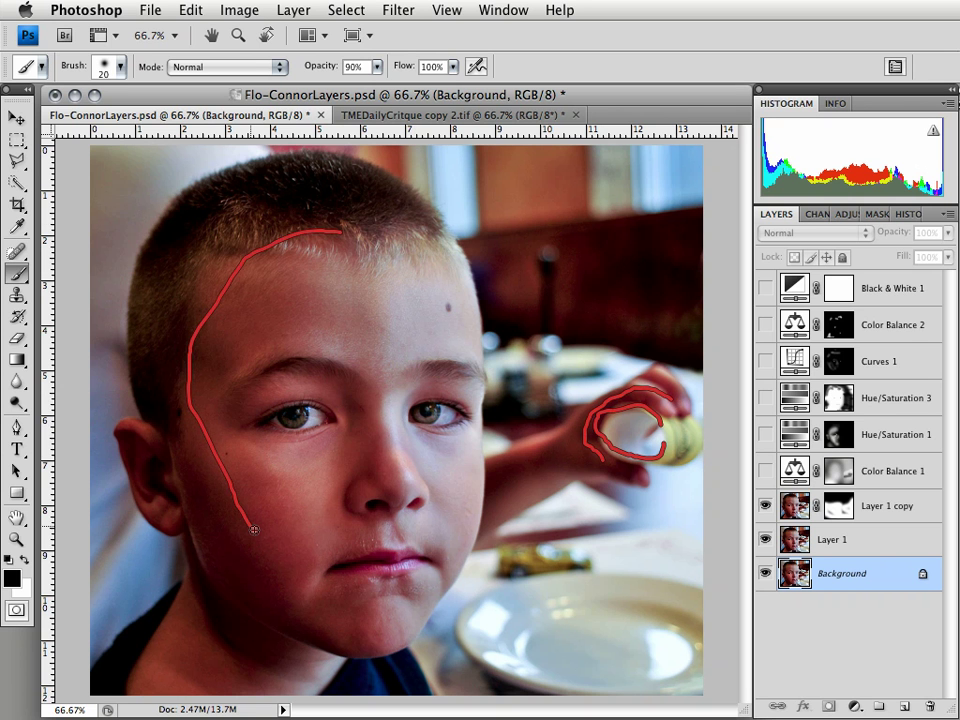
pyautogui.moveTo(144, 425)
pyautogui.mouseDown()
pyautogui.moveTo(73, 403)
pyautogui.moveTo(180, 530)
pyautogui.mouseUp()
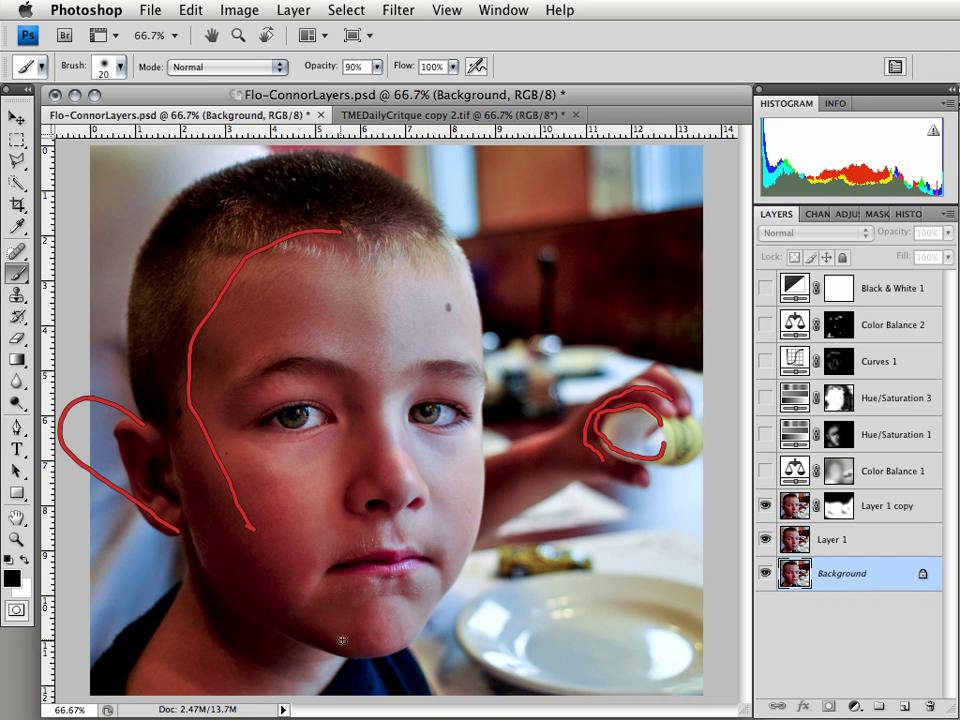
pyautogui.moveTo(365, 488); pyautogui.dragTo(350, 547)
pyautogui.moveTo(483, 541); pyautogui.dragTo(660, 506)
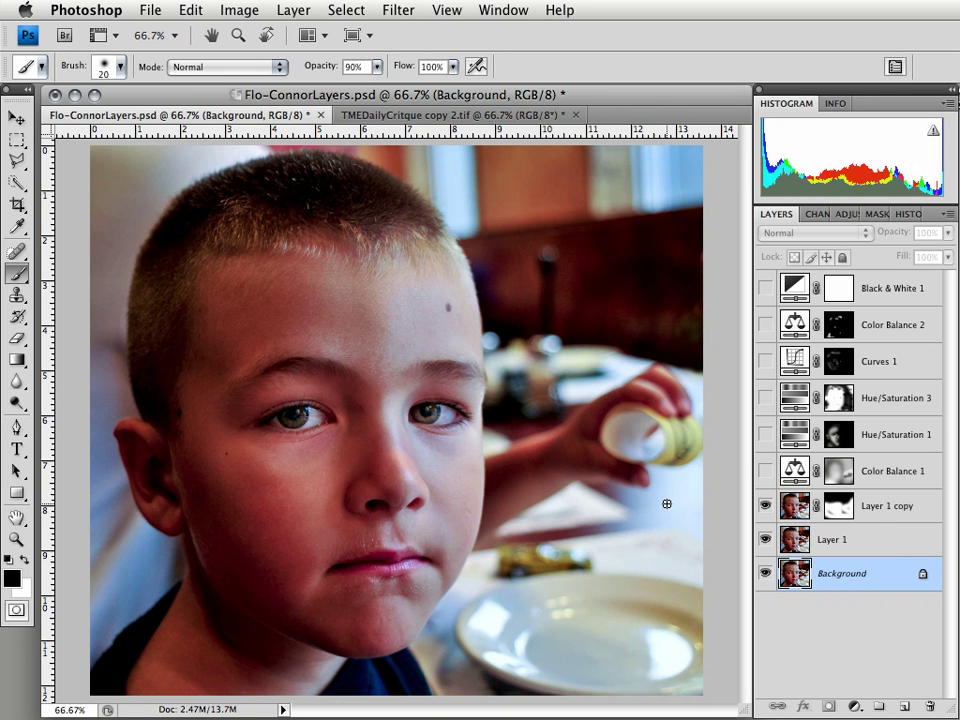
pyautogui.click(667, 503)
pyautogui.moveTo(418, 655)
pyautogui.mouseDown()
pyautogui.moveTo(438, 657)
pyautogui.moveTo(490, 609)
pyautogui.moveTo(479, 588)
pyautogui.mouseUp()
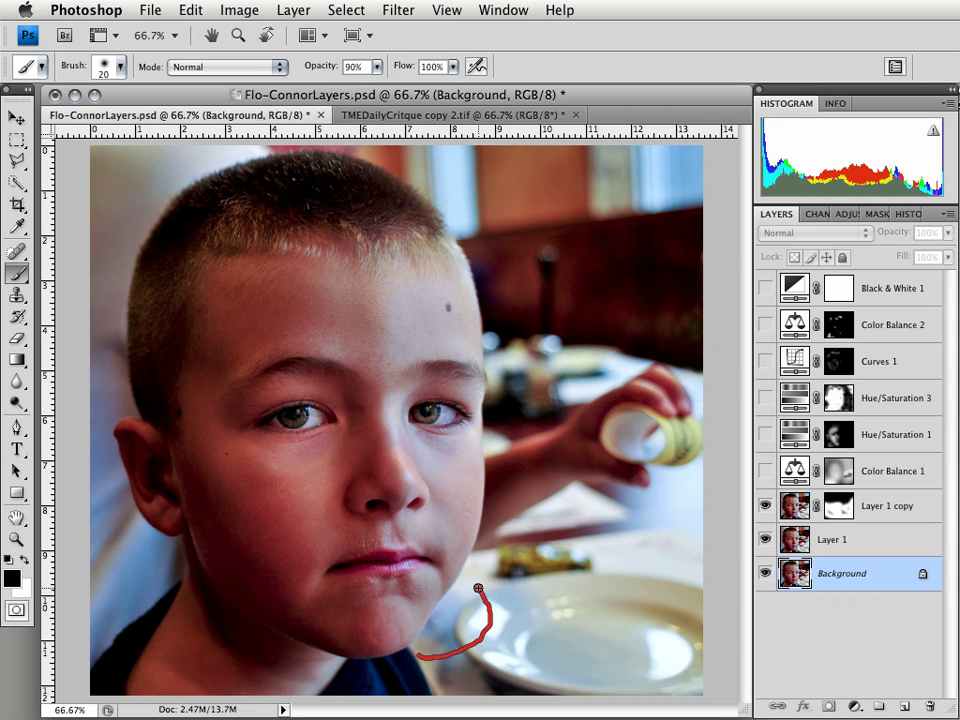
pyautogui.hotkey('ctrl', 'z')
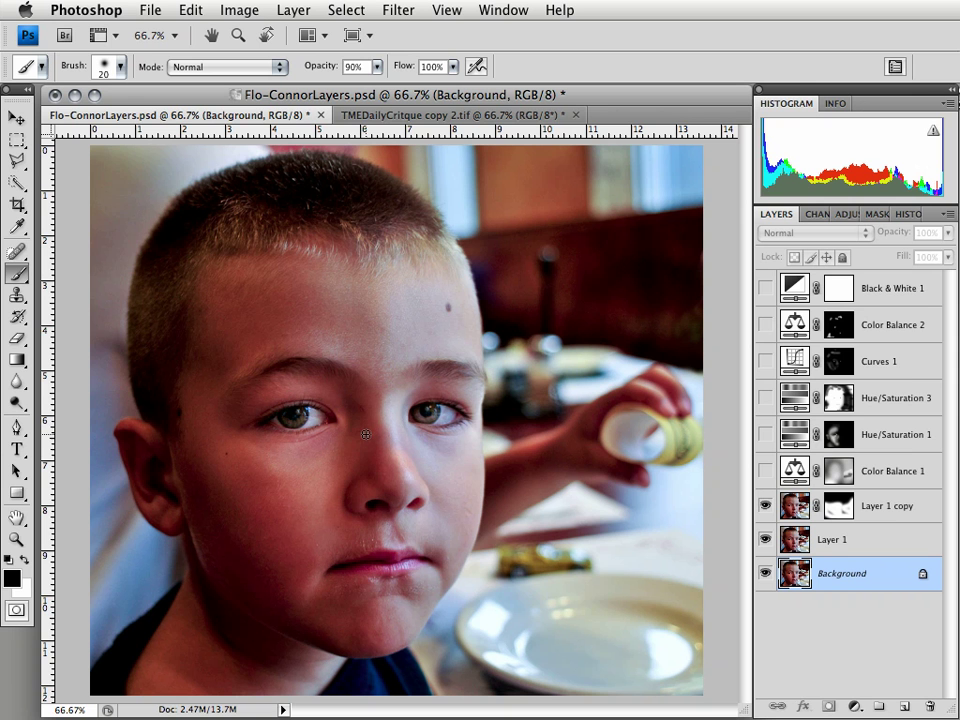
# Step: Show the Color Balance 1 layer and inspect its layer mask on the canvas, alternating between the mask and the photo
pyautogui.click(765, 470)
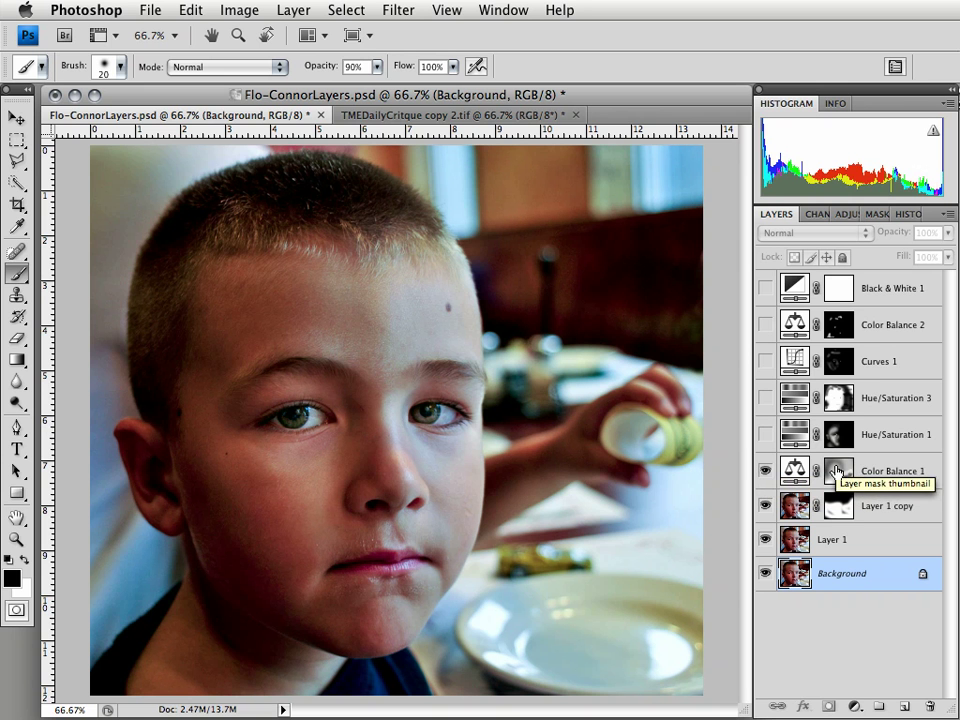
pyautogui.keyDown('alt'); pyautogui.click(838, 471); pyautogui.keyUp('alt')
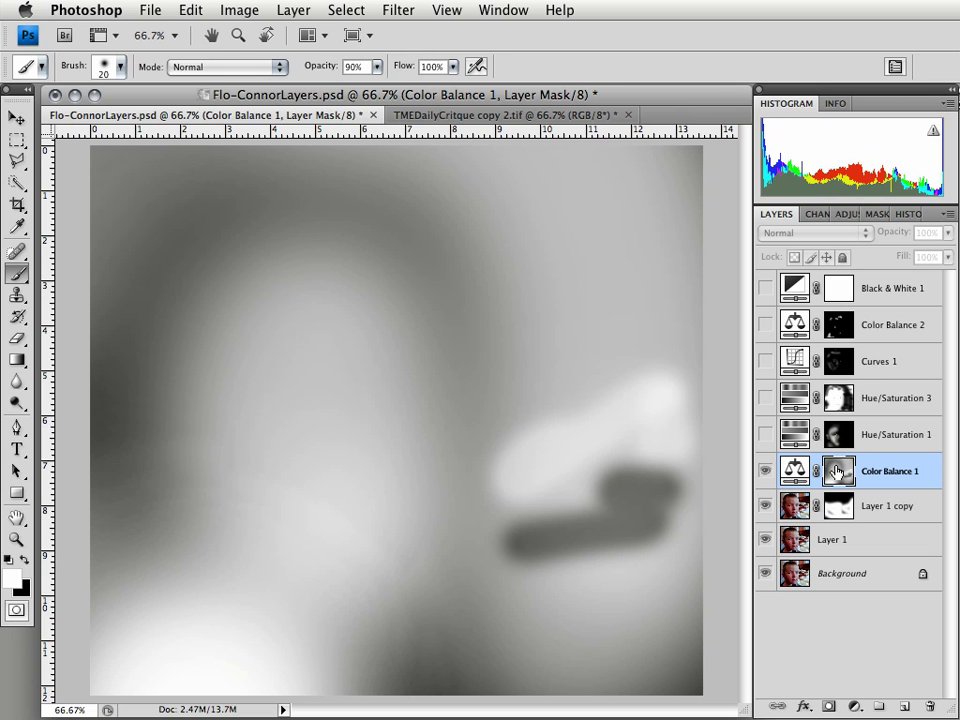
pyautogui.keyDown('alt'); pyautogui.click(838, 471); pyautogui.keyUp('alt')
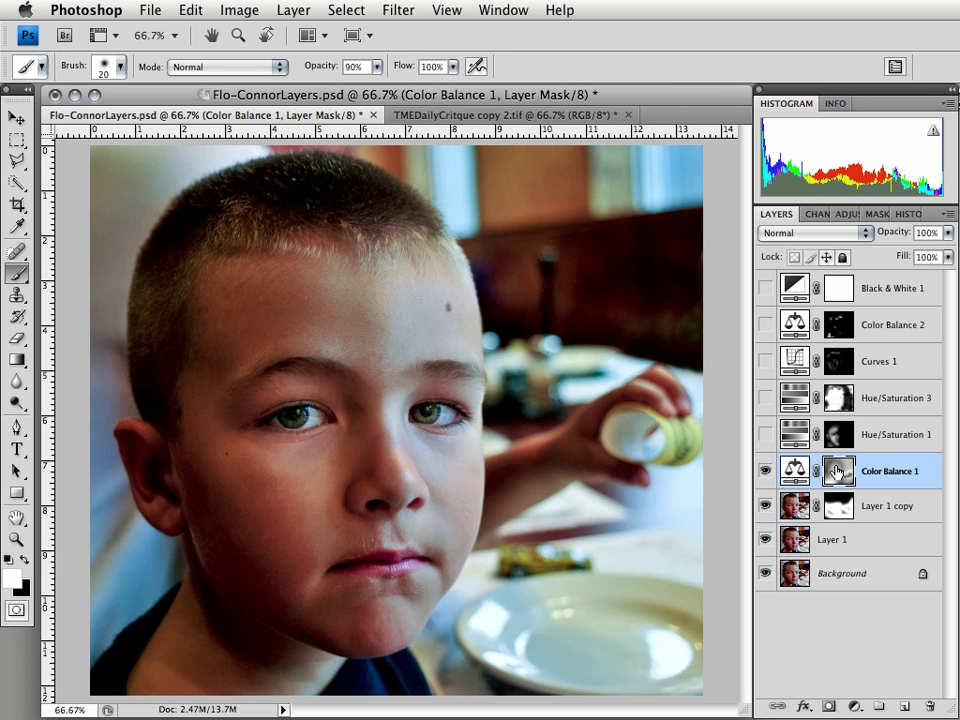
pyautogui.keyDown('alt'); pyautogui.click(838, 471); pyautogui.keyUp('alt')
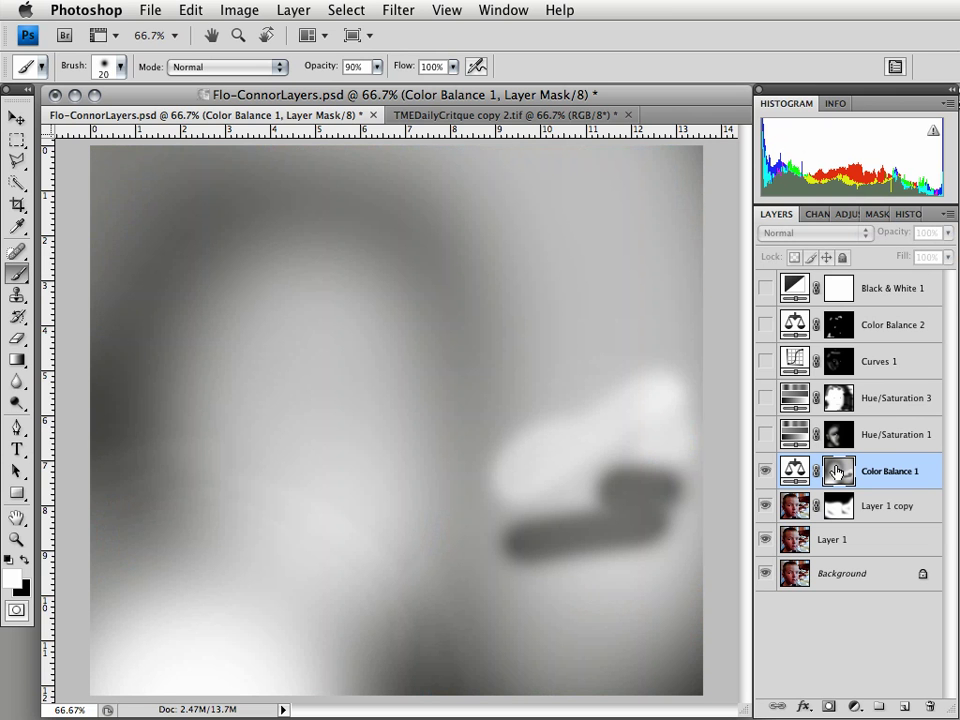
pyautogui.keyDown('alt'); pyautogui.click(838, 471); pyautogui.keyUp('alt')
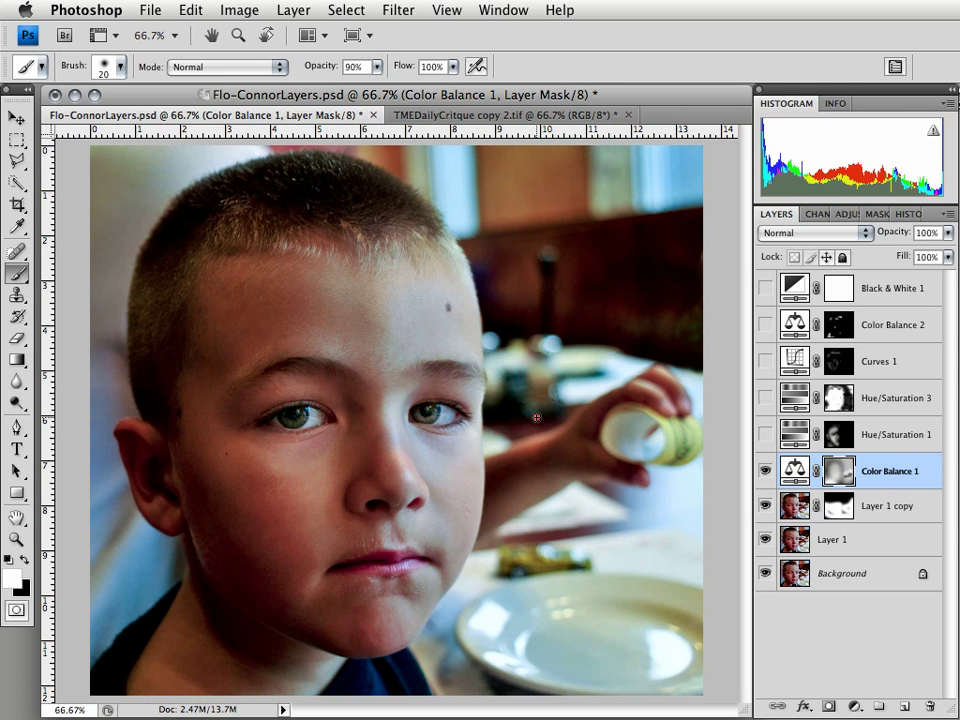
pyautogui.click(398, 296)
pyautogui.moveTo(398, 297); pyautogui.dragTo(363, 303)
pyautogui.moveTo(256, 477)
pyautogui.mouseDown()
pyautogui.moveTo(304, 520)
pyautogui.moveTo(348, 464)
pyautogui.moveTo(287, 459)
pyautogui.mouseUp()
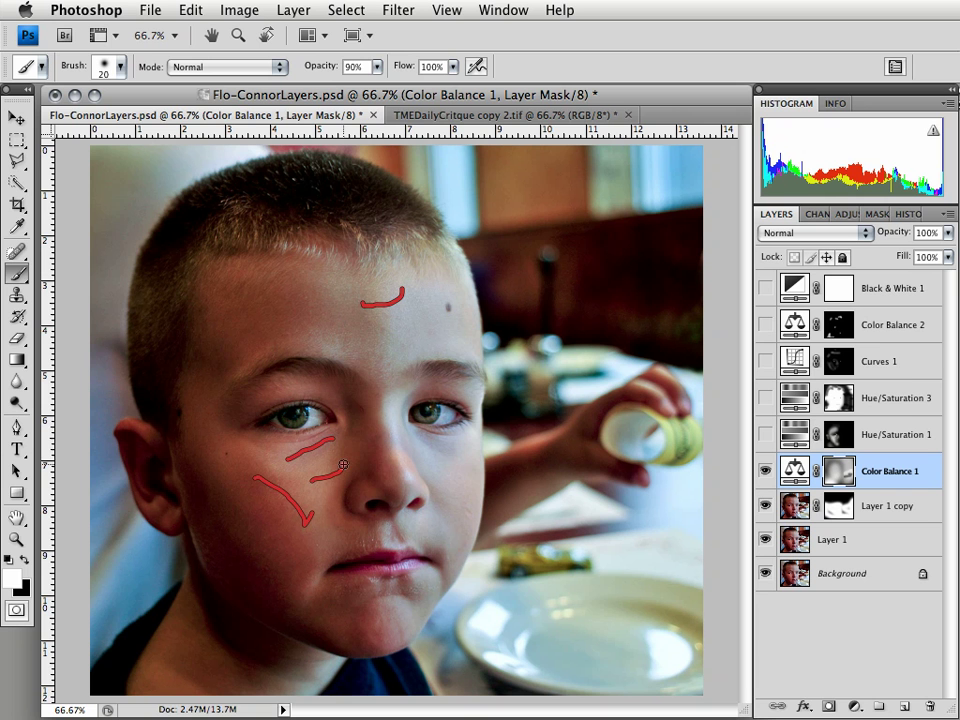
pyautogui.moveTo(398, 449)
pyautogui.mouseDown()
pyautogui.moveTo(389, 454)
pyautogui.moveTo(395, 467)
pyautogui.moveTo(435, 477)
pyautogui.mouseUp()
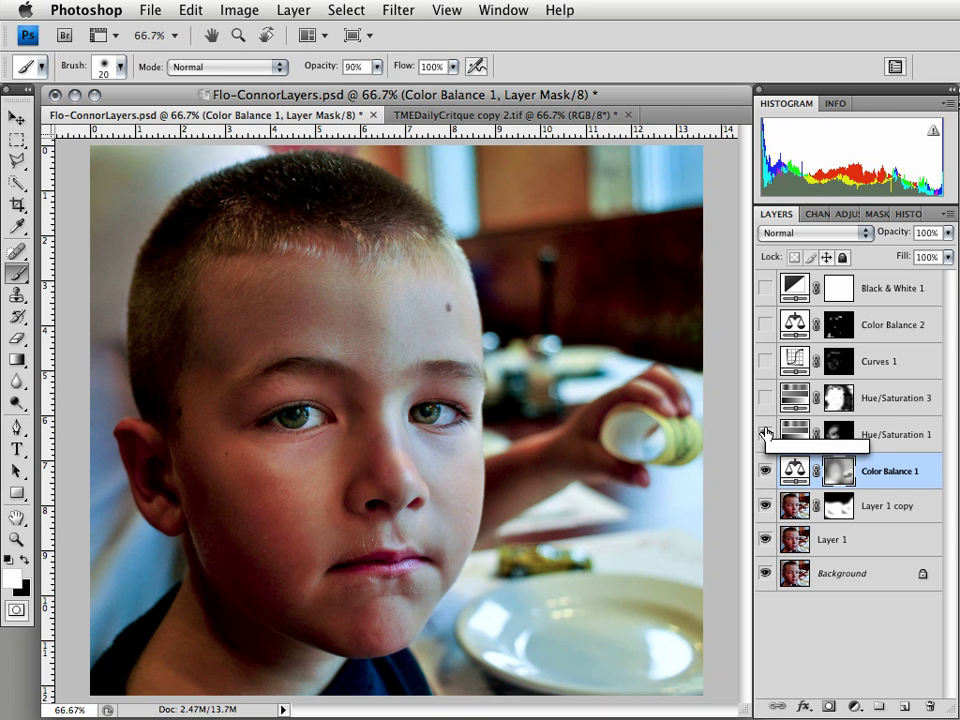
# Step: Show the Hue/Saturation 1 and Hue/Saturation 3 layers, comparing the photo with and without them, and briefly preview Color Balance 2
pyautogui.moveTo(766, 432); pyautogui.dragTo(766, 402)
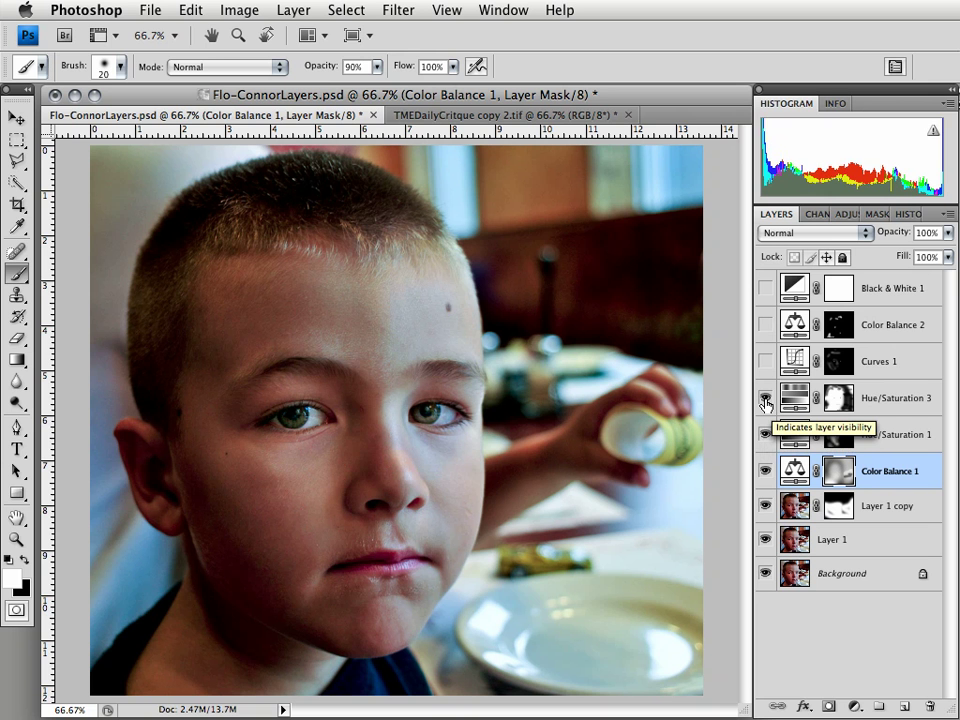
pyautogui.click(765, 400)
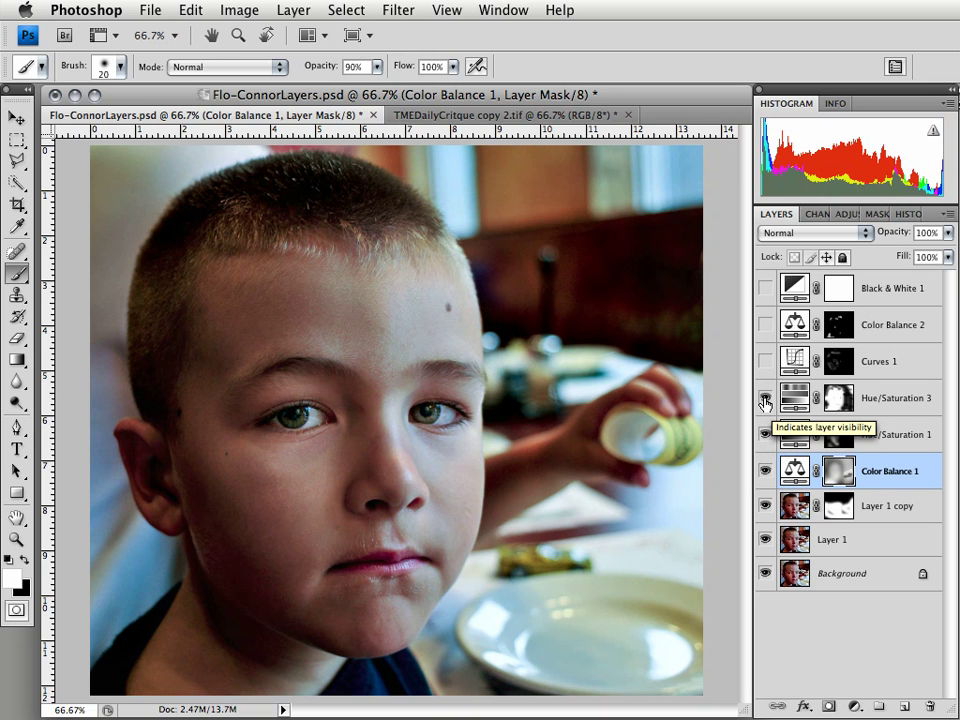
pyautogui.click(767, 435)
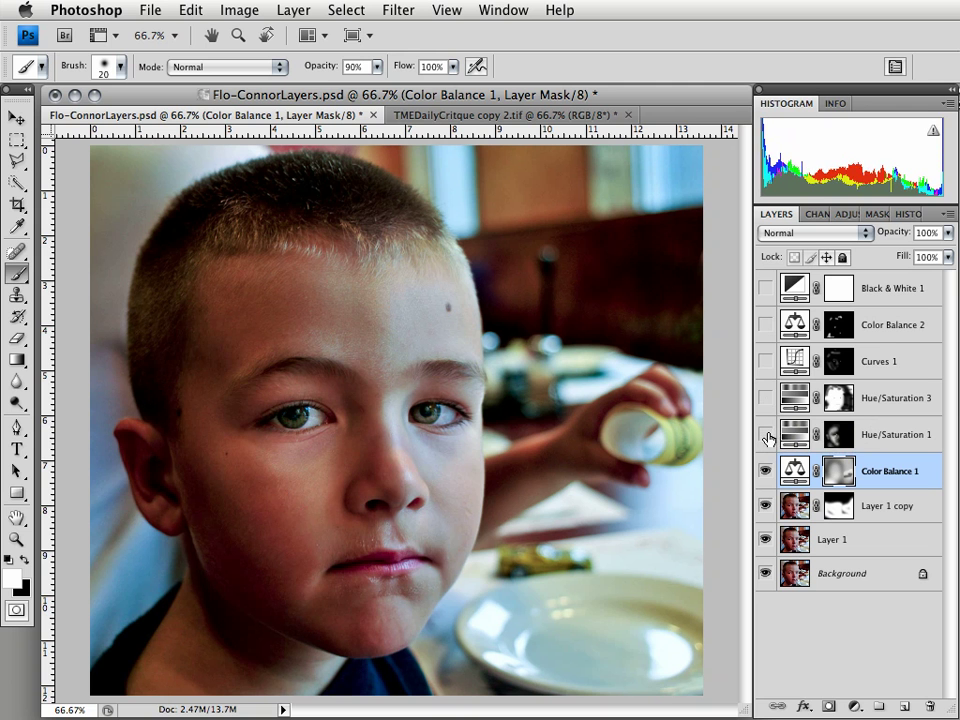
pyautogui.click(767, 435)
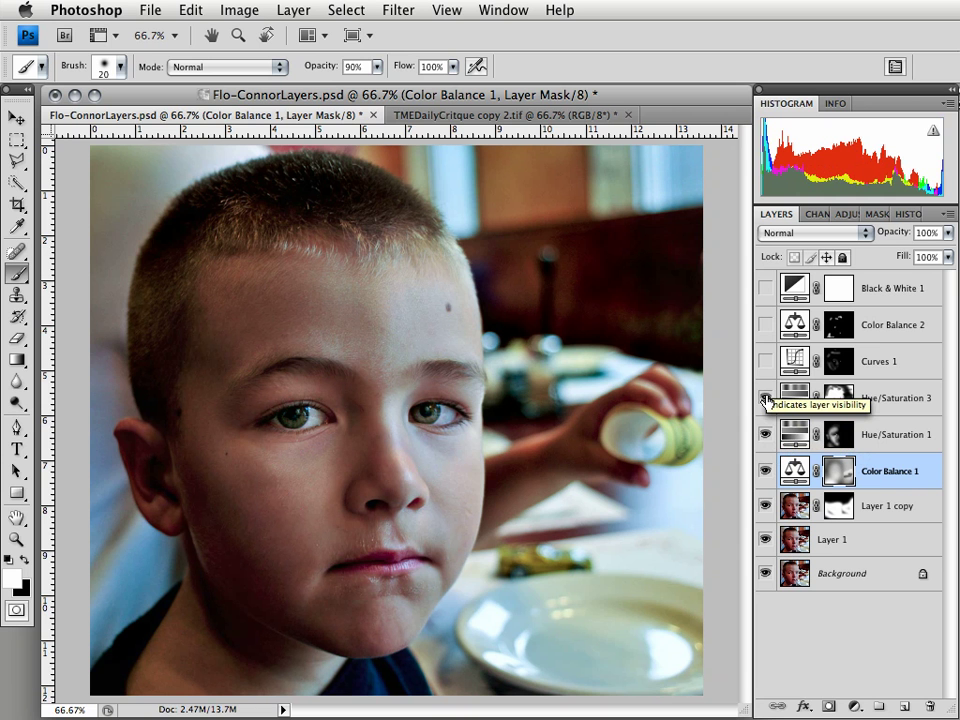
pyautogui.click(766, 399)
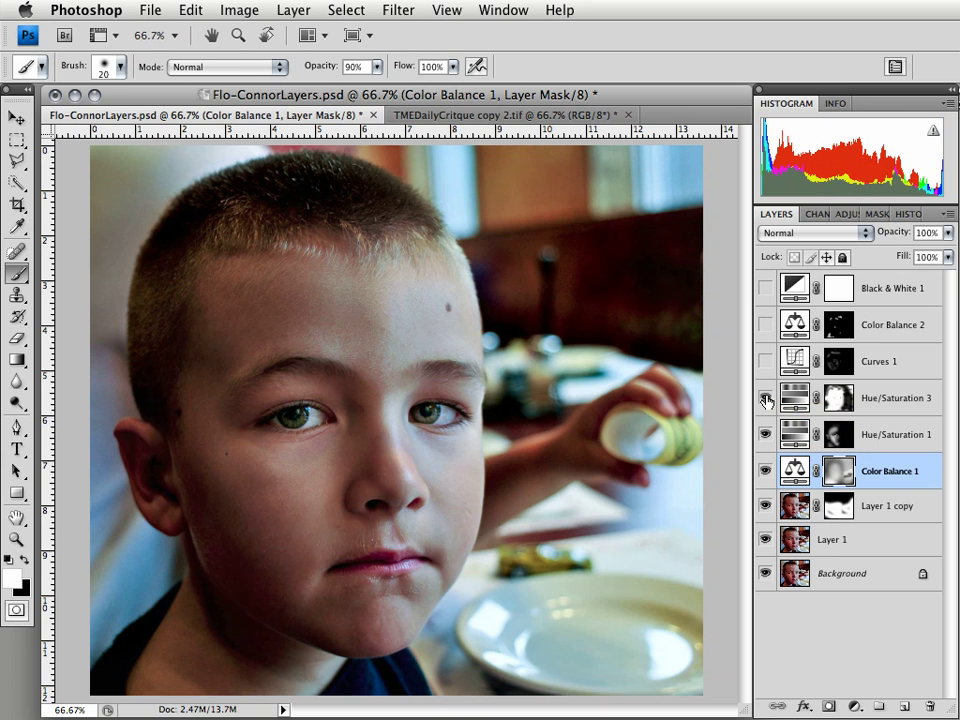
pyautogui.click(766, 326)
pyautogui.click(766, 326)
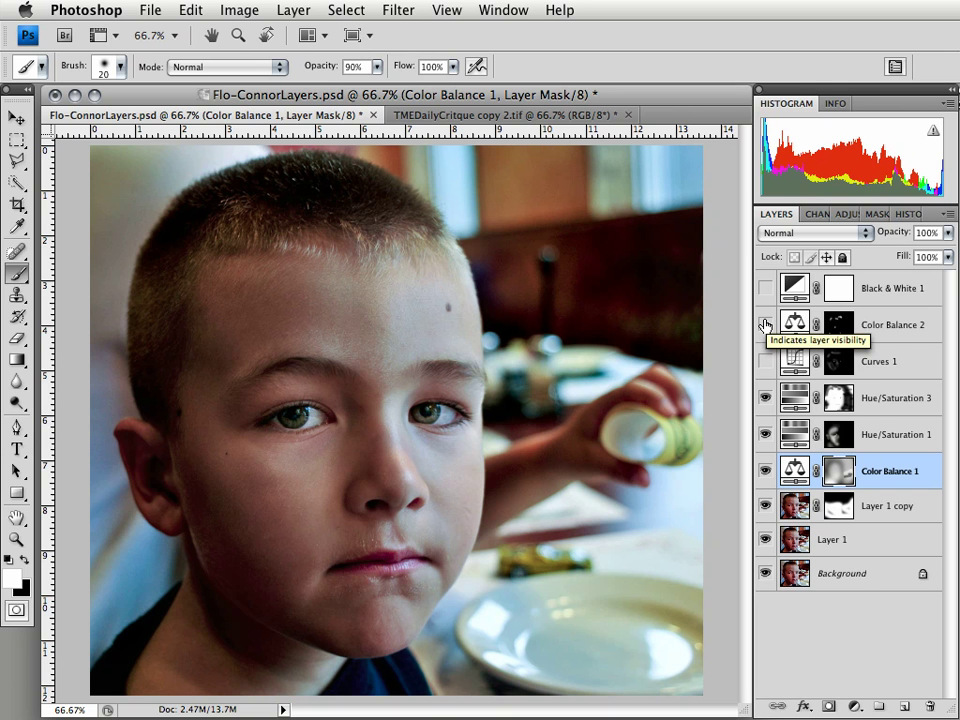
# Step: View the Hue/Saturation 3 layer mask on the canvas, and return to the photo
pyautogui.keyDown('alt'); pyautogui.click(841, 402); pyautogui.keyUp('alt')
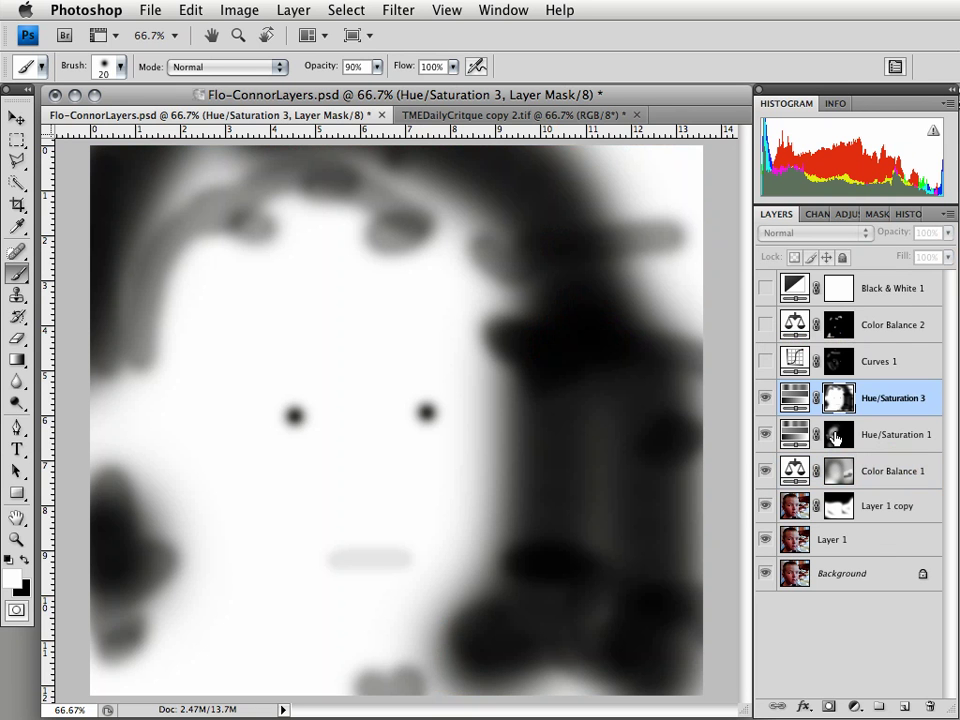
pyautogui.moveTo(836, 437); pyautogui.dragTo(838, 404)
pyautogui.keyDown('alt'); pyautogui.click(838, 404); pyautogui.keyUp('alt')
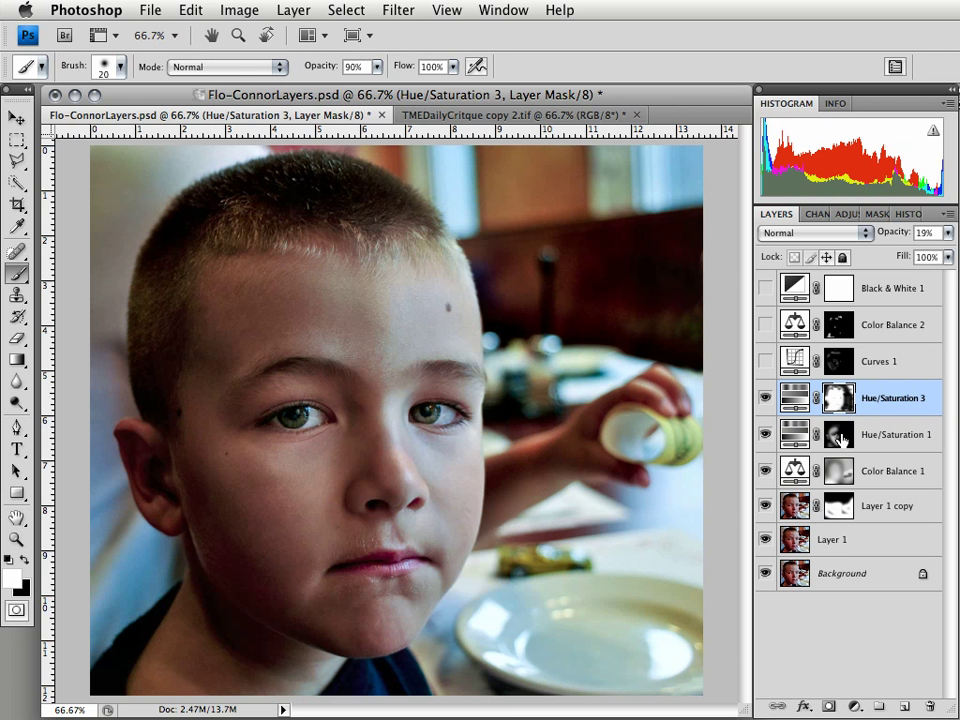
# Step: Show the Curves 1 and Color Balance 2 layers, switching each off and on to compare its effect
pyautogui.click(766, 361)
pyautogui.click(766, 361)
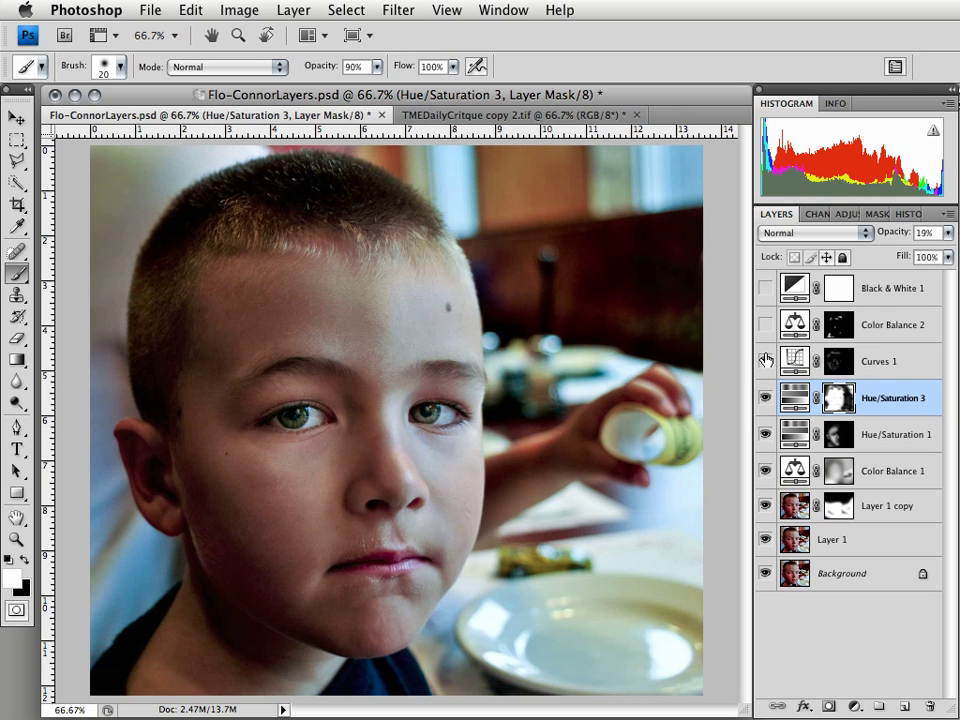
pyautogui.click(766, 361)
pyautogui.click(766, 325)
pyautogui.click(766, 325)
pyautogui.click(766, 325)
pyautogui.click(765, 326)
pyautogui.click(765, 326)
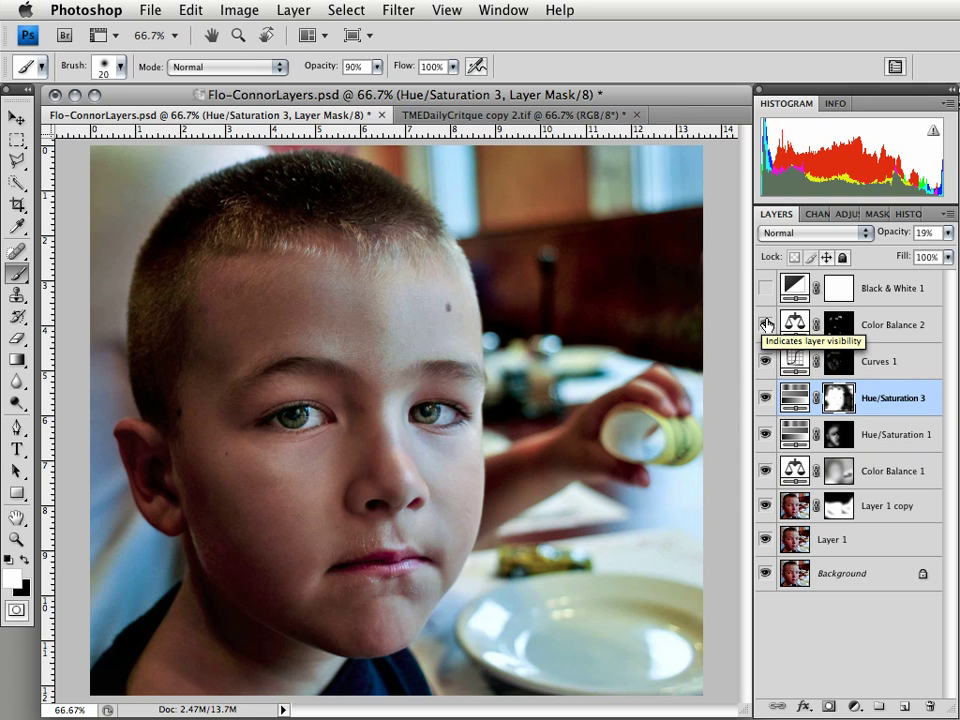
pyautogui.click(765, 325)
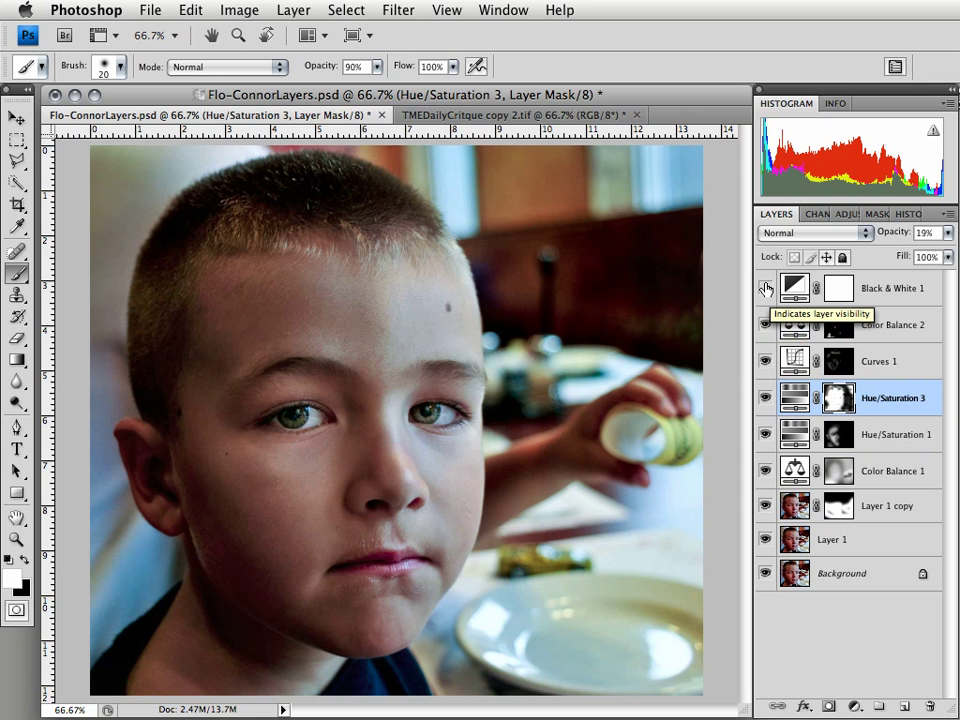
# Step: Show the Black & White 1 layer, comparing the monochrome version with the color photo
pyautogui.click(766, 289)
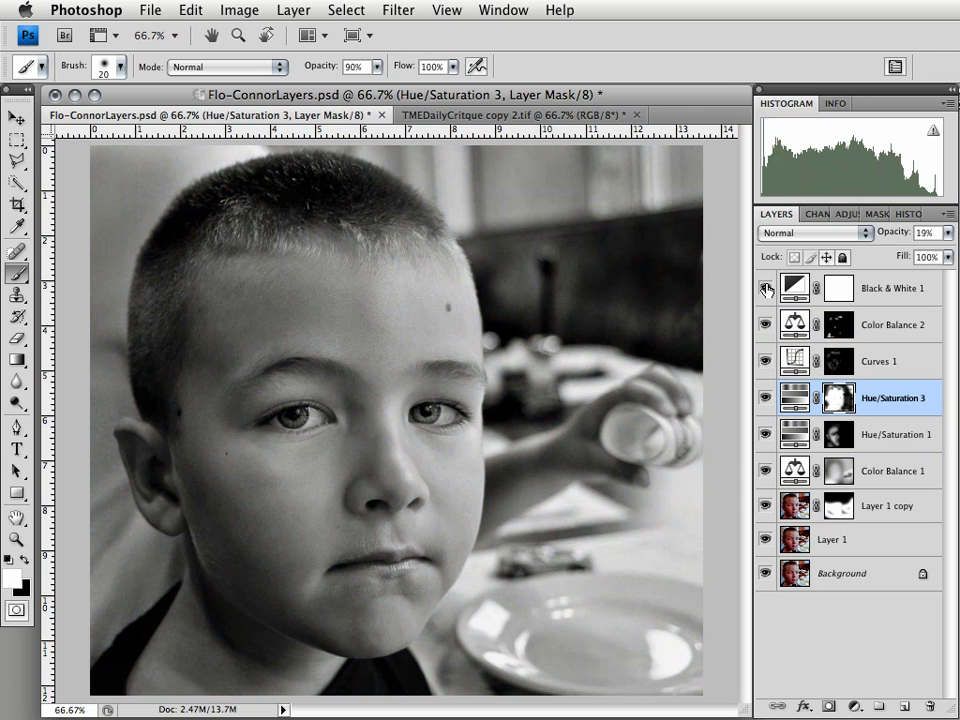
pyautogui.click(766, 289)
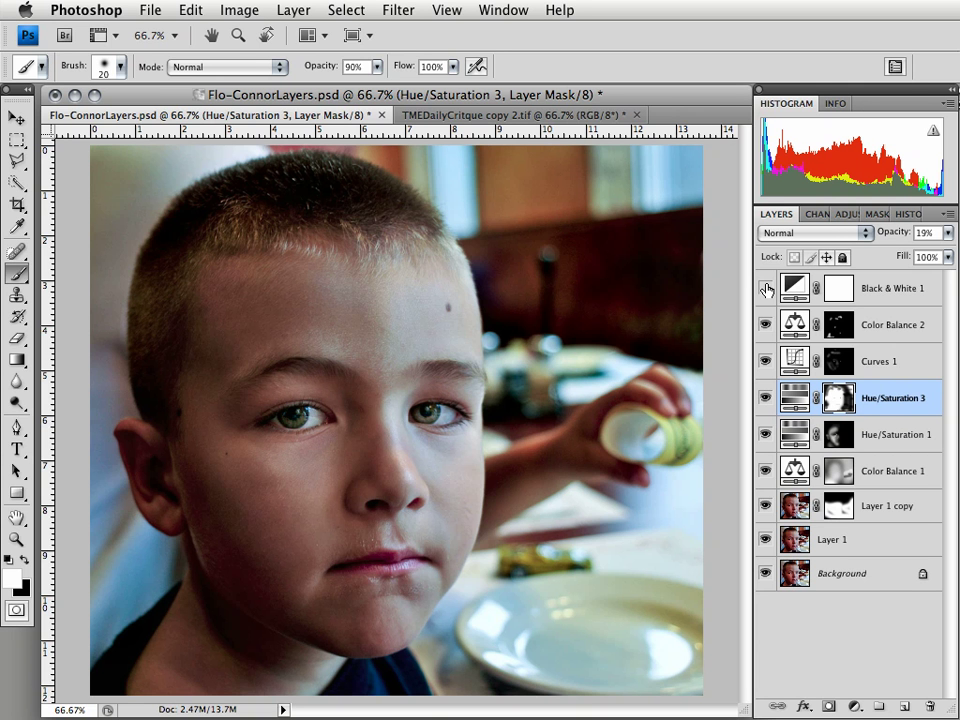
pyautogui.click(765, 290)
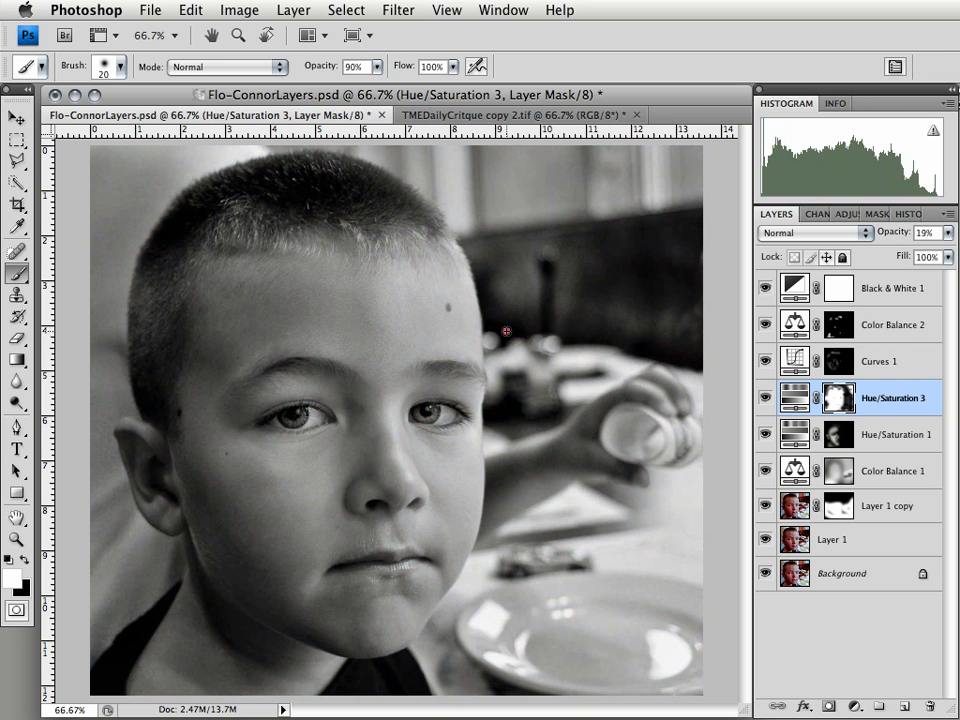
pyautogui.click(442, 334)
pyautogui.click(293, 256)
pyautogui.moveTo(265, 255)
pyautogui.mouseDown()
pyautogui.moveTo(208, 392)
pyautogui.moveTo(241, 503)
pyautogui.mouseUp()
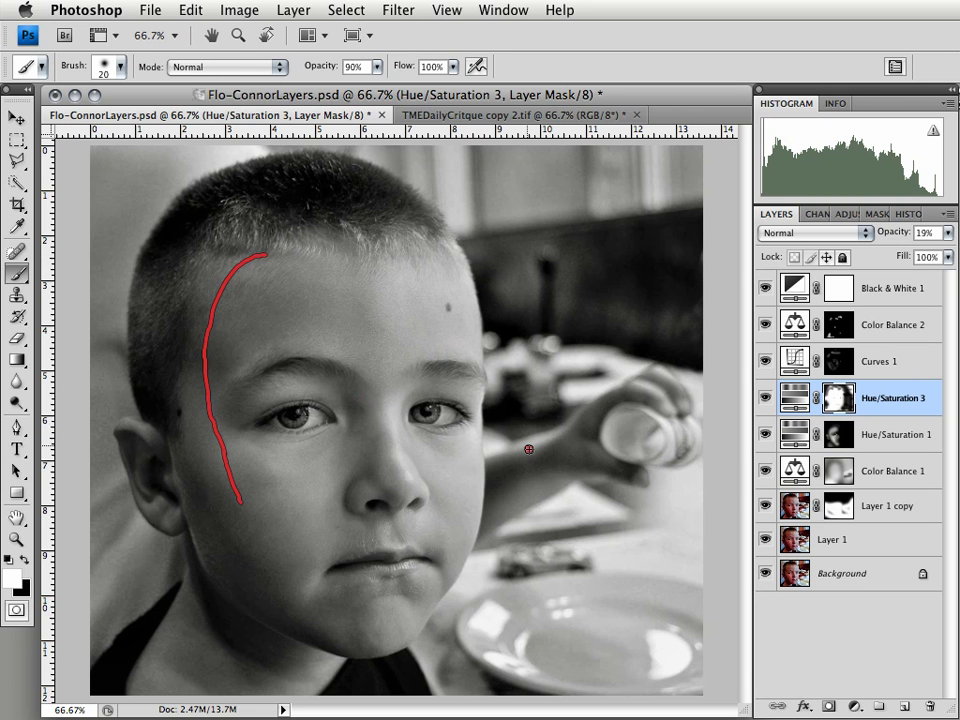
pyautogui.moveTo(513, 443); pyautogui.dragTo(653, 300)
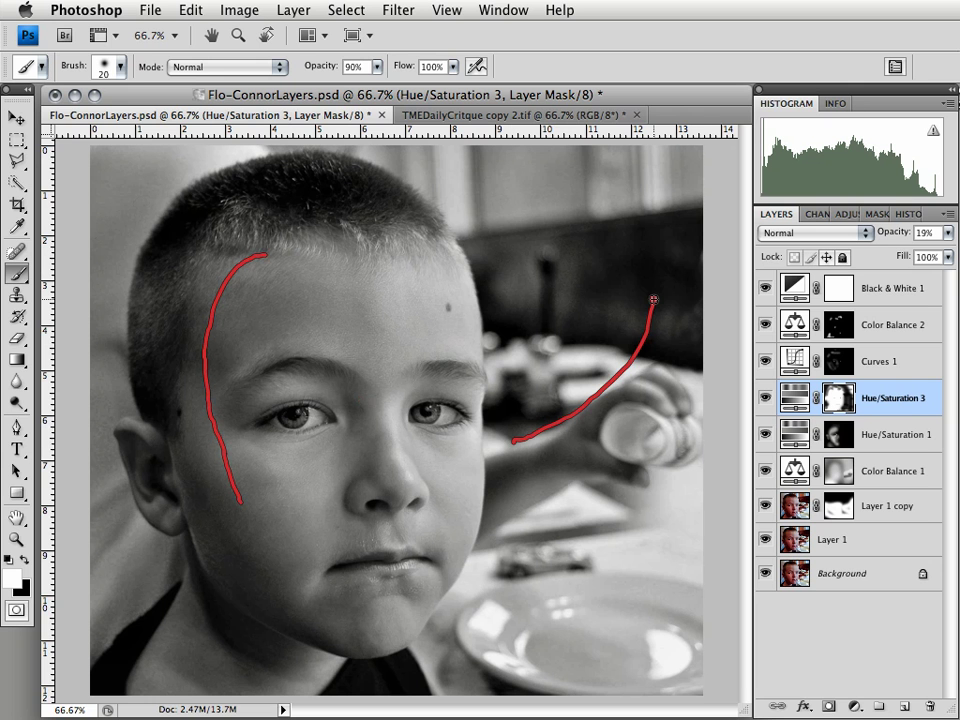
pyautogui.moveTo(461, 204); pyautogui.dragTo(634, 648)
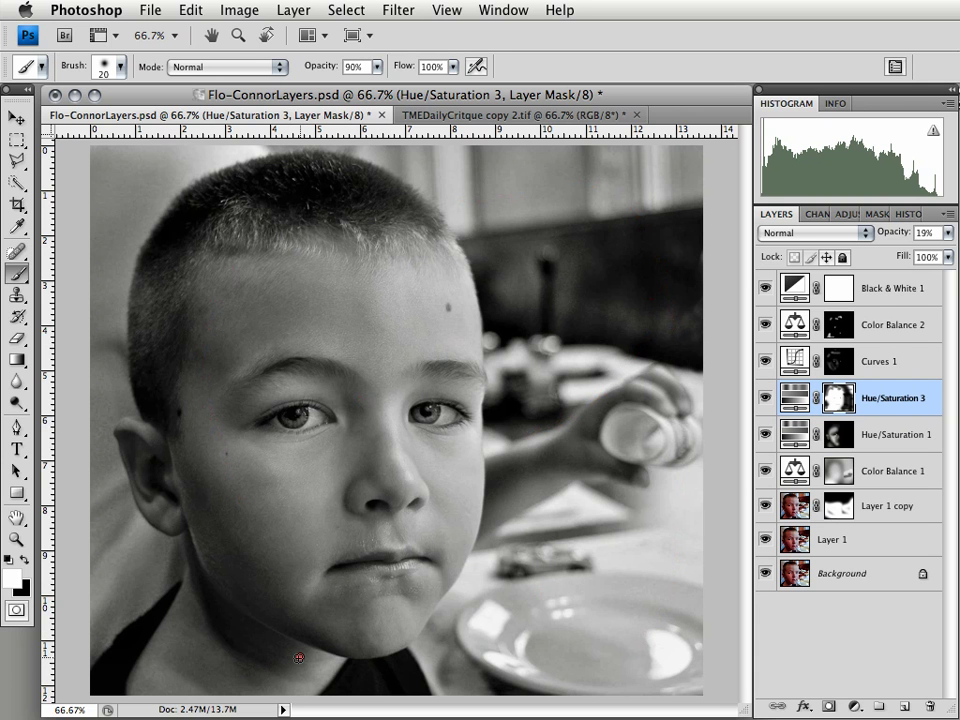
pyautogui.moveTo(298, 657); pyautogui.dragTo(330, 705)
pyautogui.moveTo(272, 480); pyautogui.dragTo(271, 311)
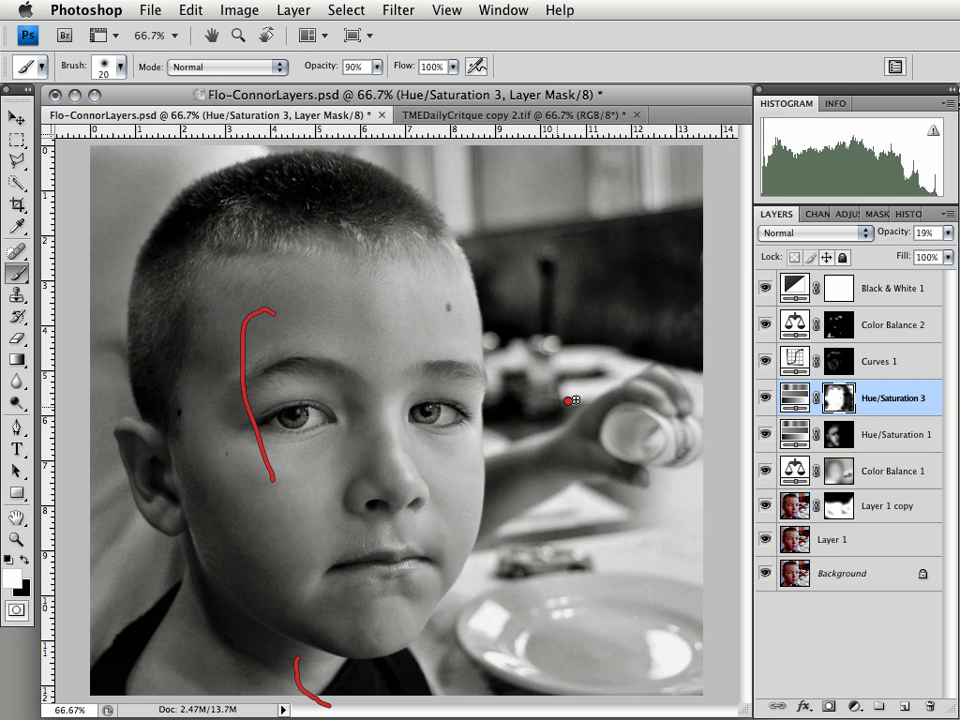
pyautogui.moveTo(498, 308); pyautogui.dragTo(684, 288)
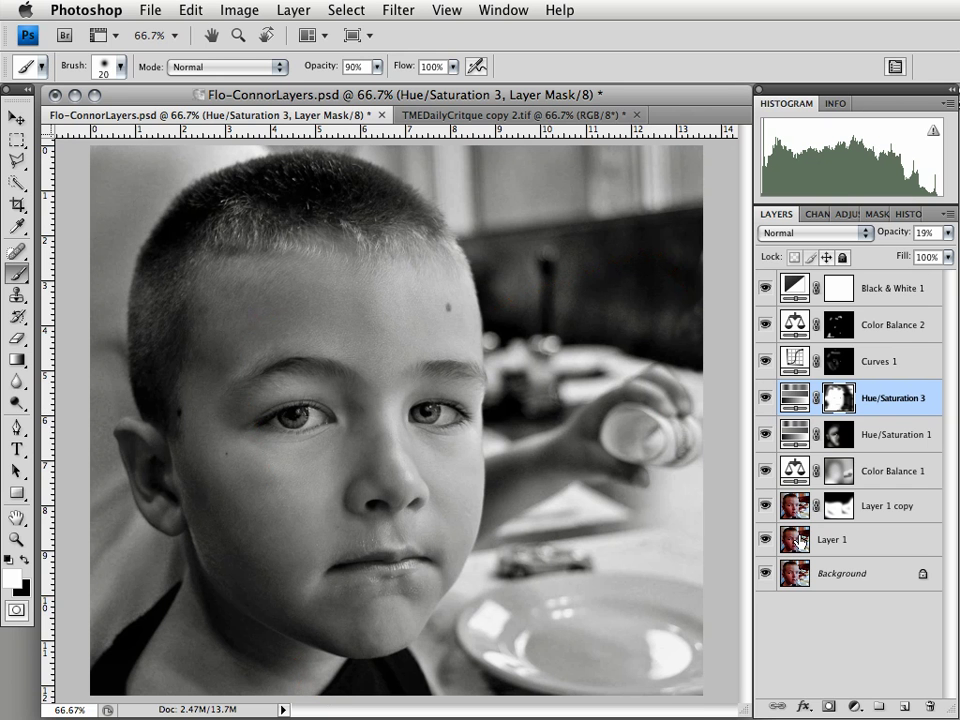
# Step: Hide every layer except Background in the portrait, and switch to the TMEDailyCritque copy 2.tif document
pyautogui.keyDown('alt'); pyautogui.click(766, 573); pyautogui.keyUp('alt')
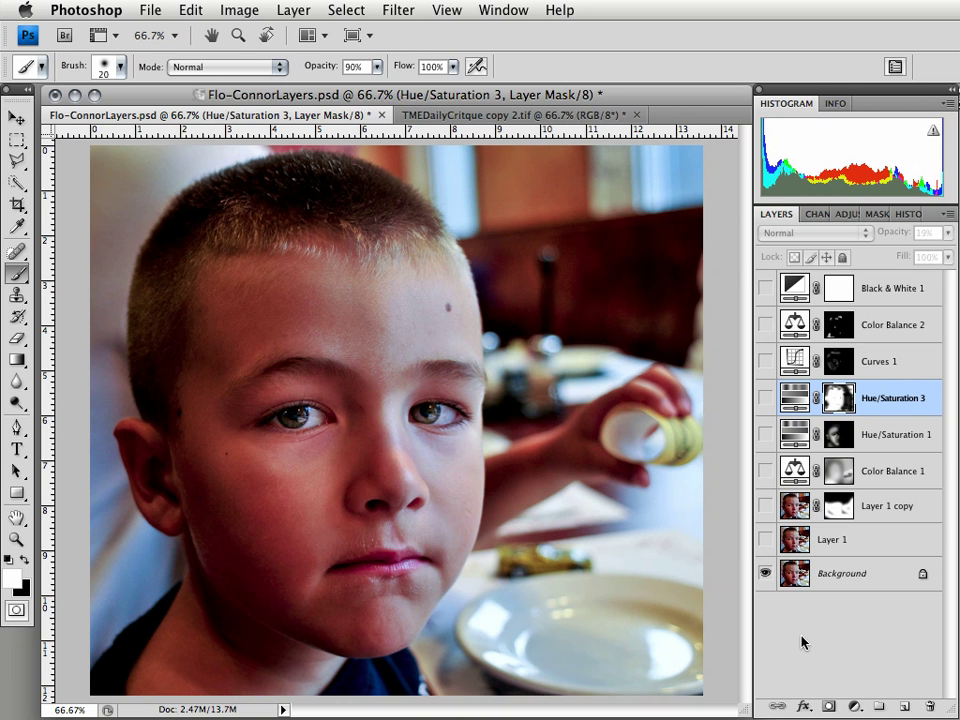
pyautogui.click(487, 116)
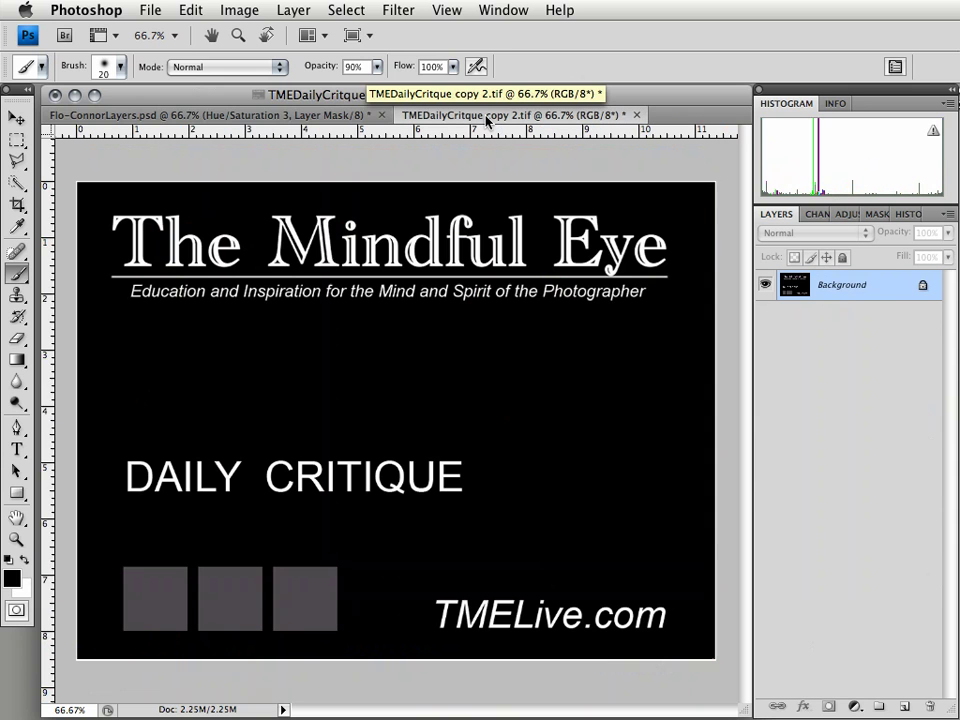